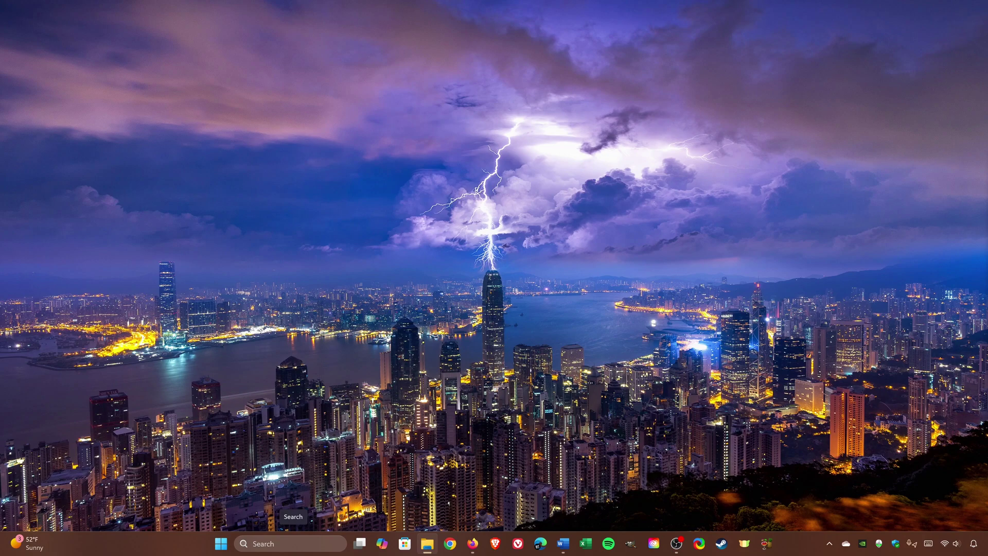
# Launch Windows Settings from the Start button's Win+X menu
pyautogui.click(293, 544)
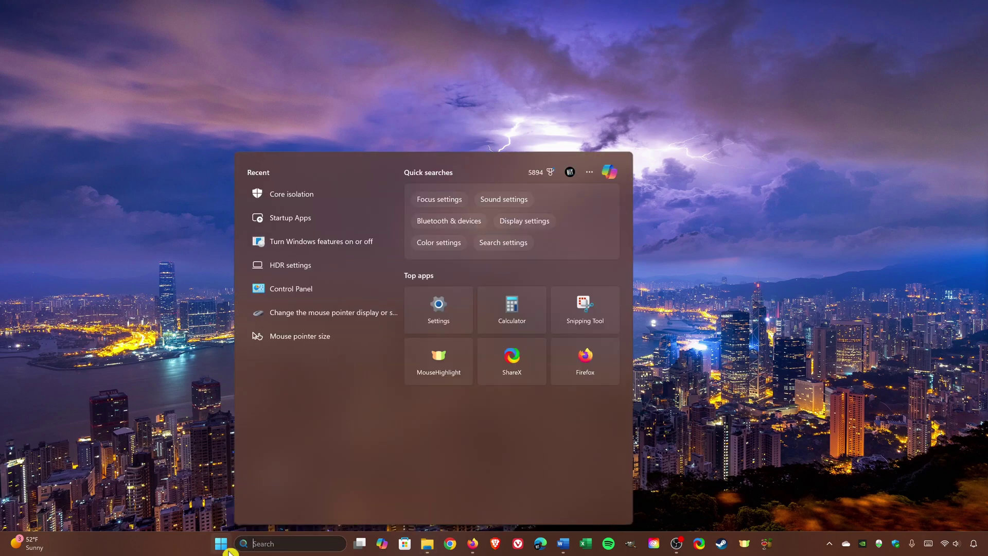
pyautogui.rightClick(223, 546)
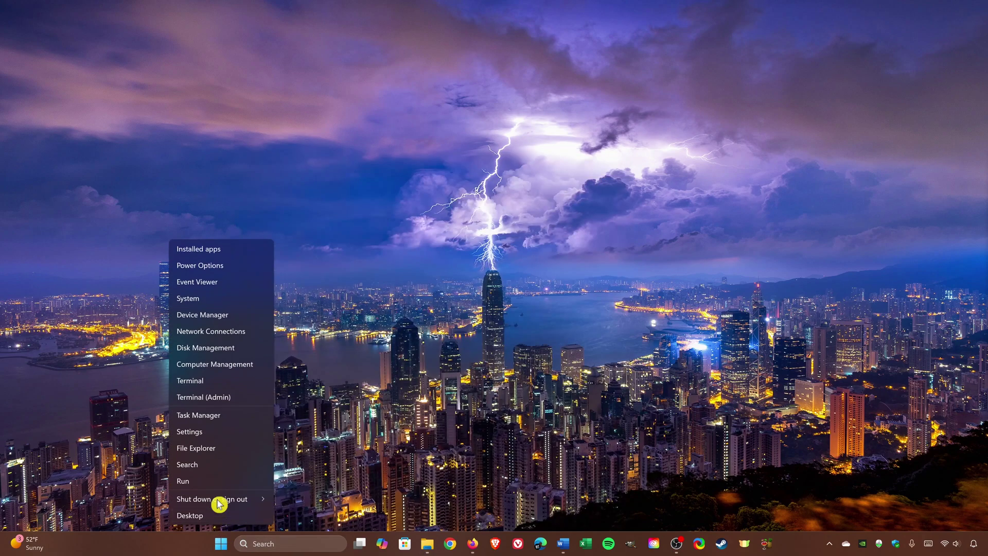
pyautogui.click(208, 436)
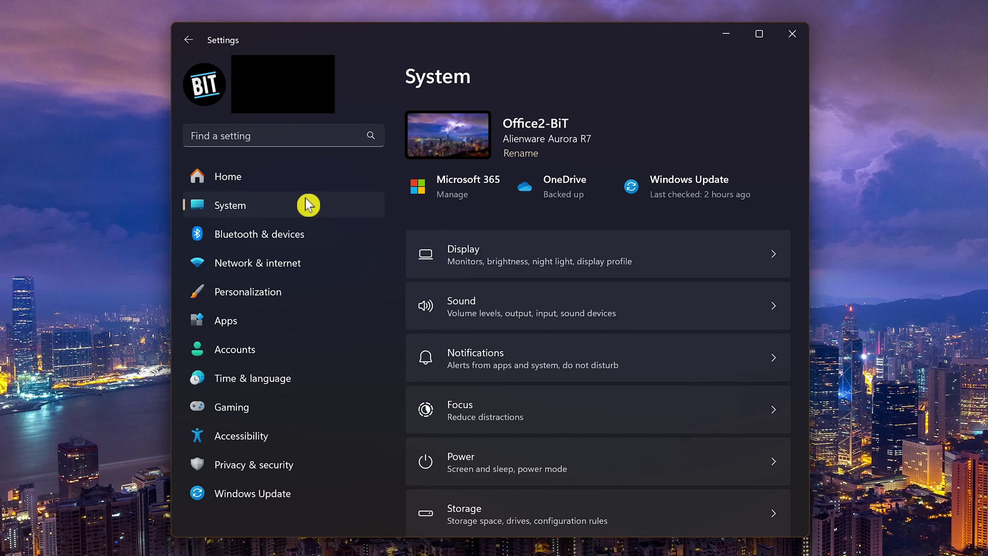
# Under Gaming > Game Mode, switch the Game Mode toggle on
pyautogui.click(286, 411)
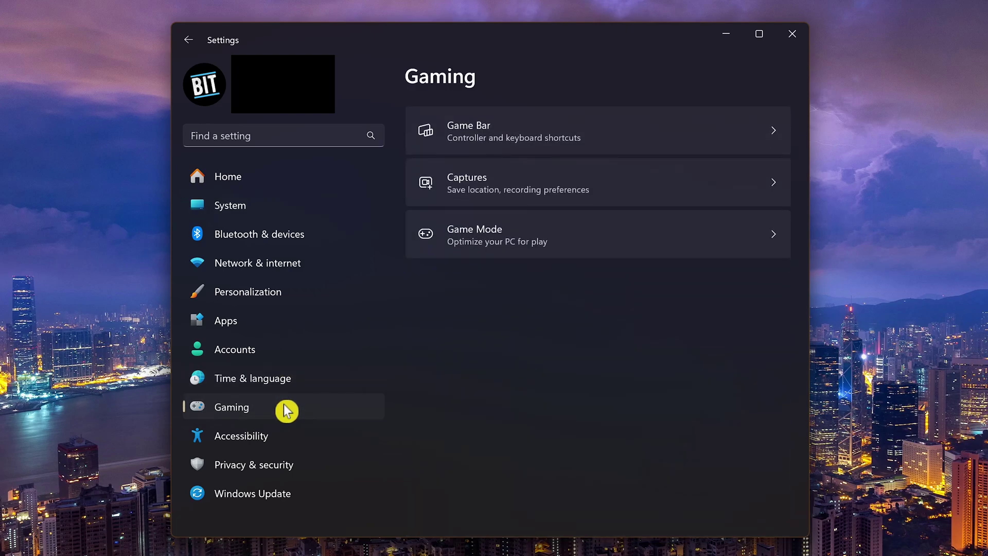
pyautogui.click(600, 240)
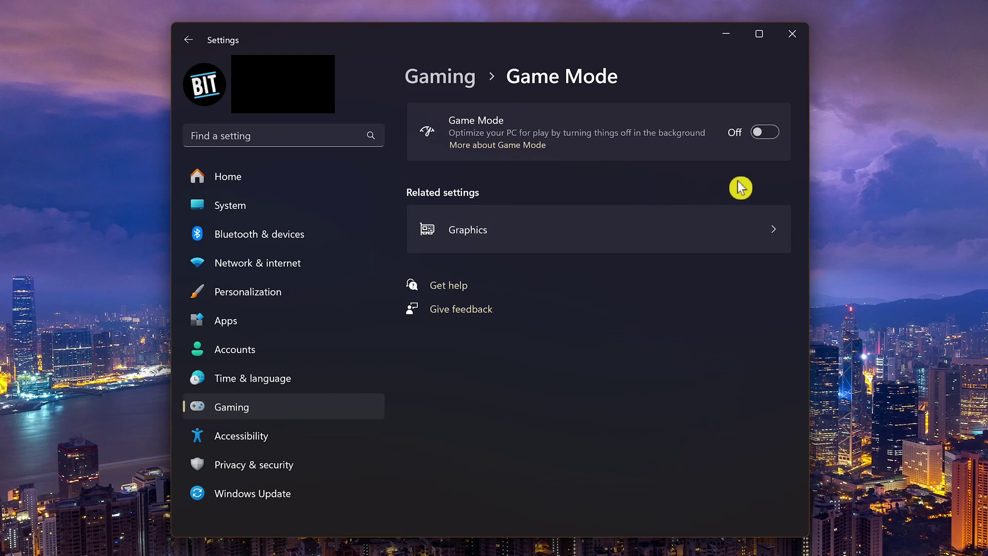
pyautogui.click(765, 135)
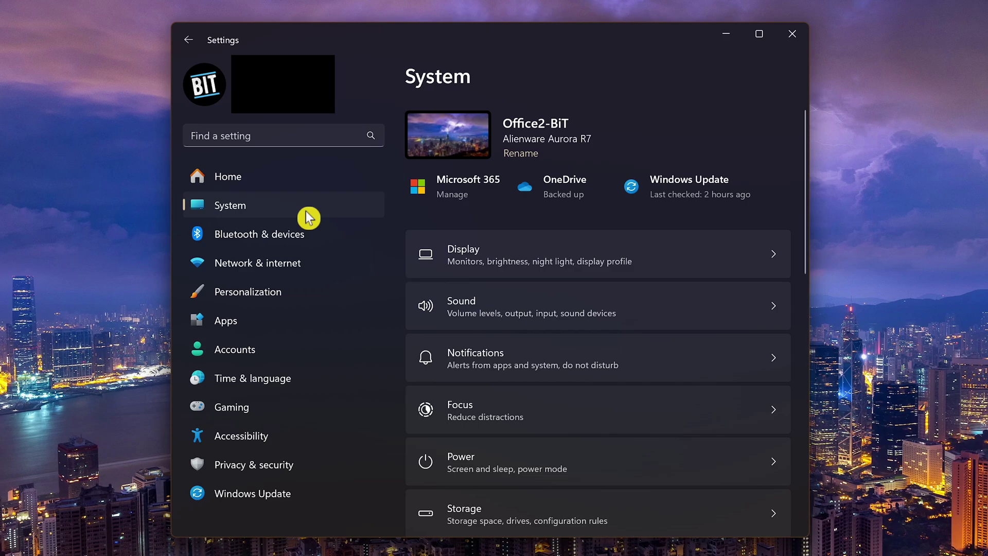
# In Apps > Startup, turn off Microsoft Edge, Microsoft To Do, ShareX and Spotify
pyautogui.click(285, 316)
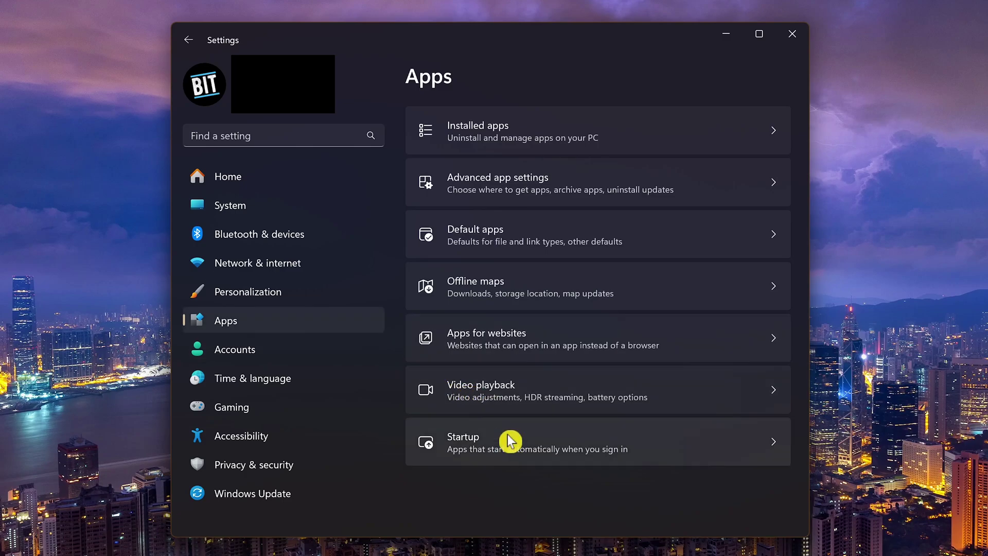
pyautogui.click(510, 441)
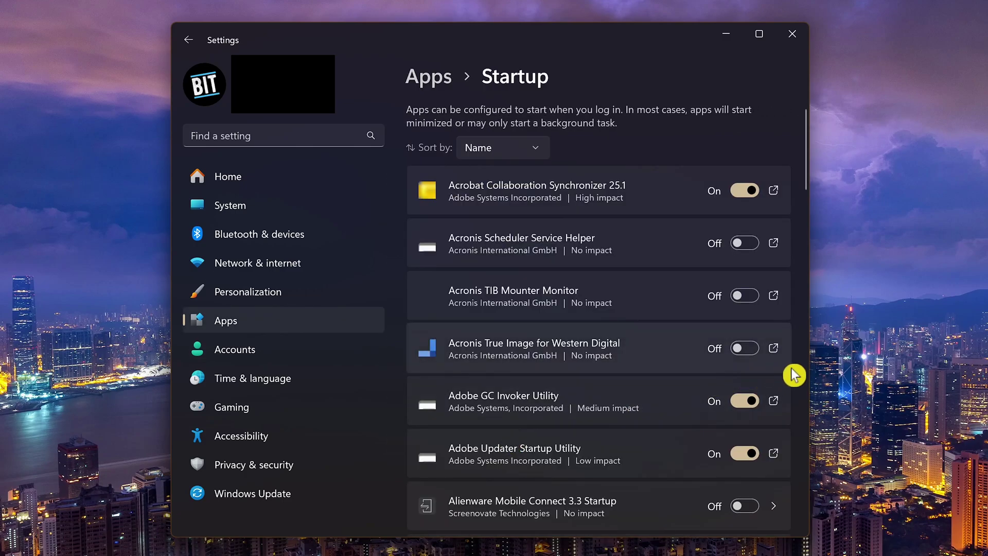
pyautogui.scroll(-5, 792, 371)
pyautogui.scroll(-10, 793, 378)
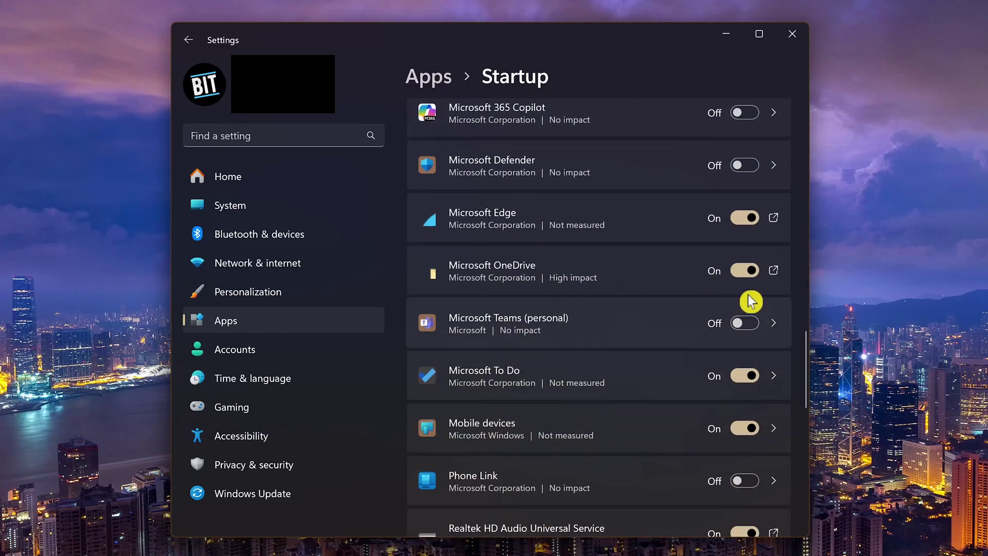
pyautogui.click(743, 221)
pyautogui.click(743, 375)
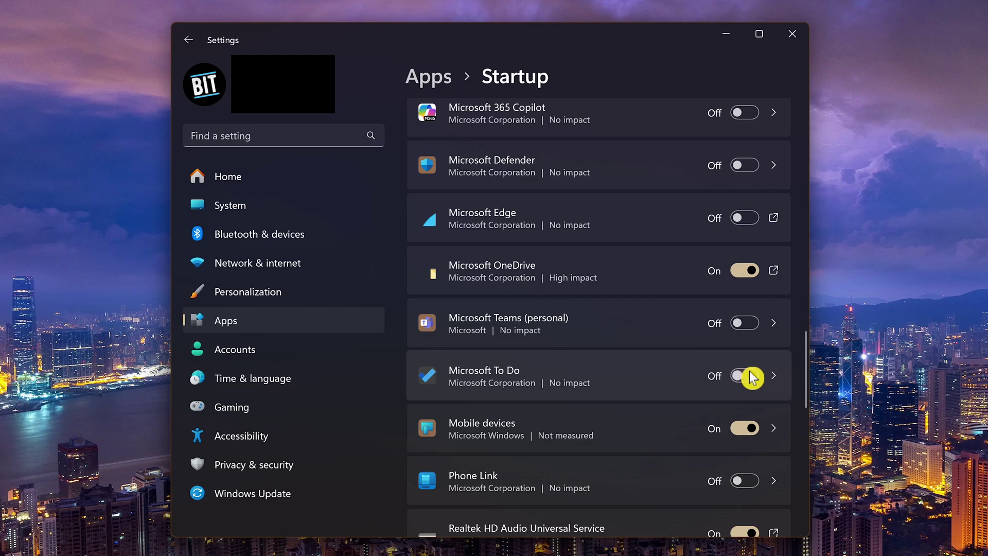
pyautogui.scroll(-5, 750, 378)
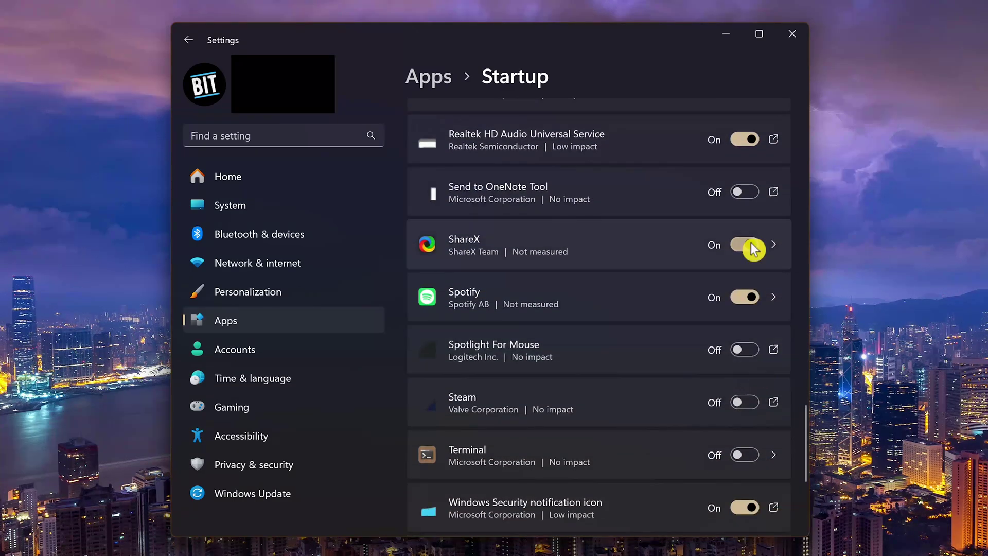
pyautogui.click(750, 246)
pyautogui.click(753, 297)
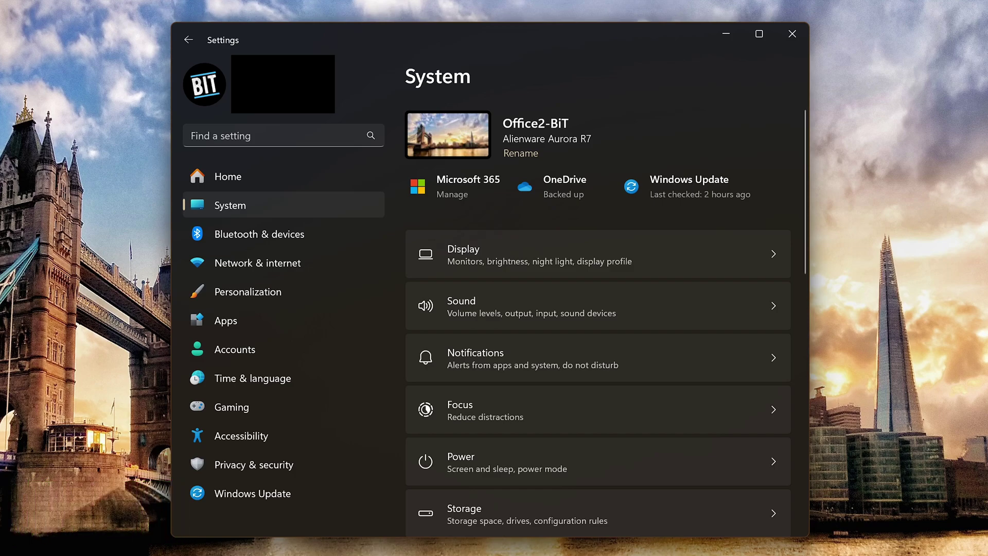
# Check the display's HDR support under System > Display
pyautogui.click(535, 256)
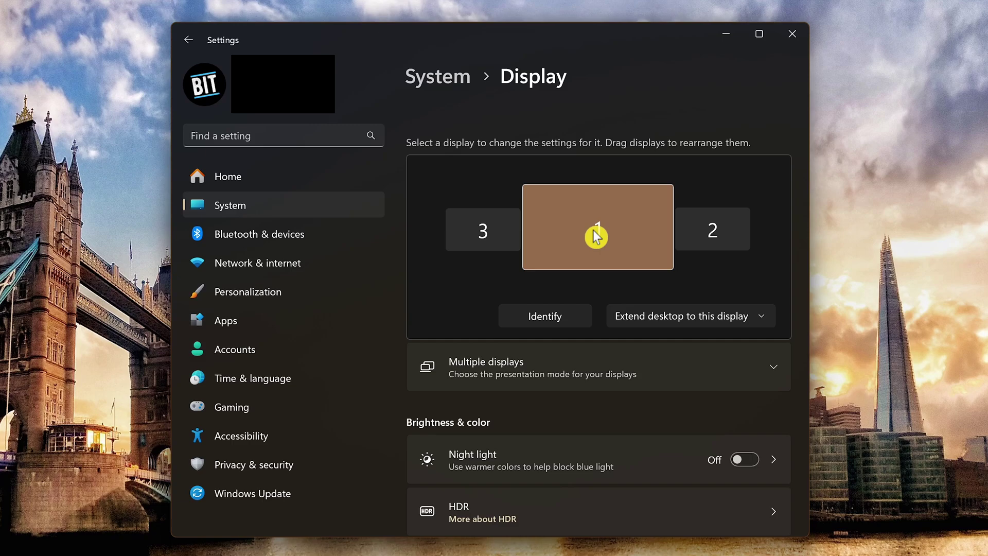
pyautogui.scroll(-3, 594, 235)
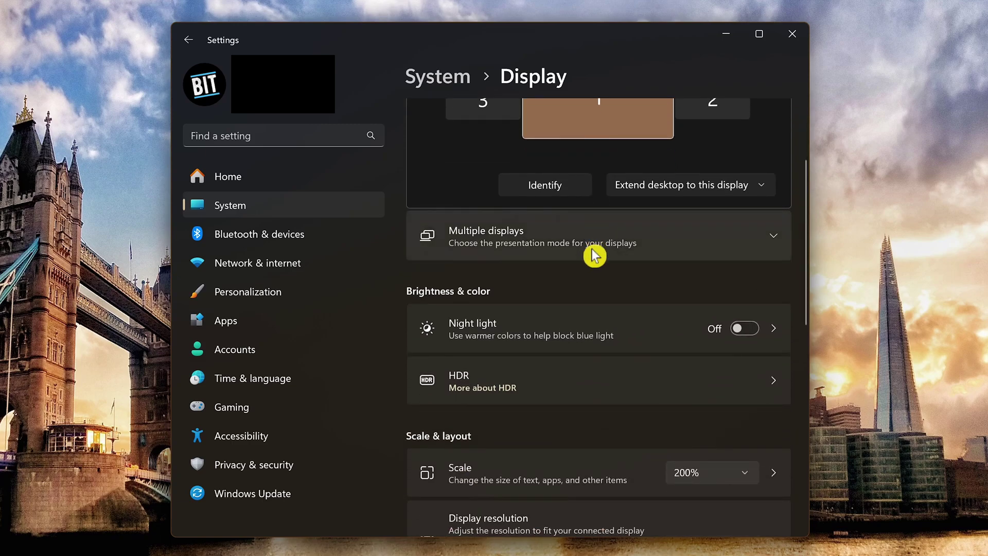
pyautogui.click(580, 384)
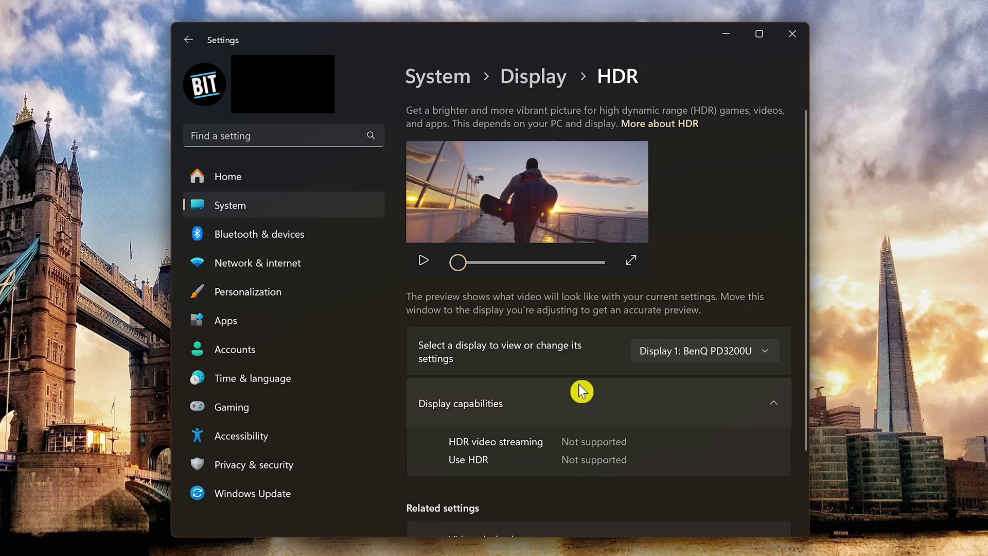
pyautogui.hotkey('alt', 'Left')
# Review resolution and scale options, keeping 3840 × 2160 and 200%
pyautogui.scroll(-5, 589, 400)
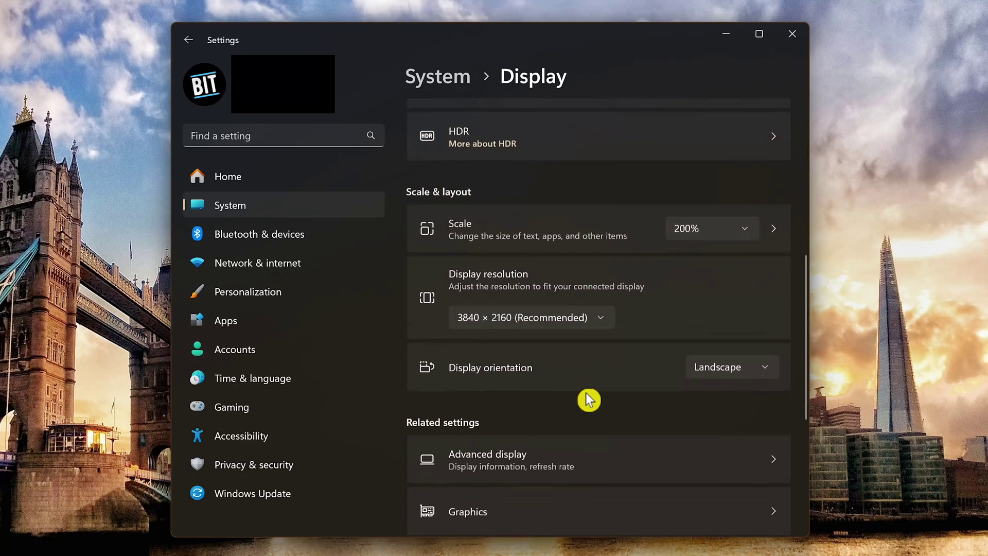
pyautogui.click(607, 304)
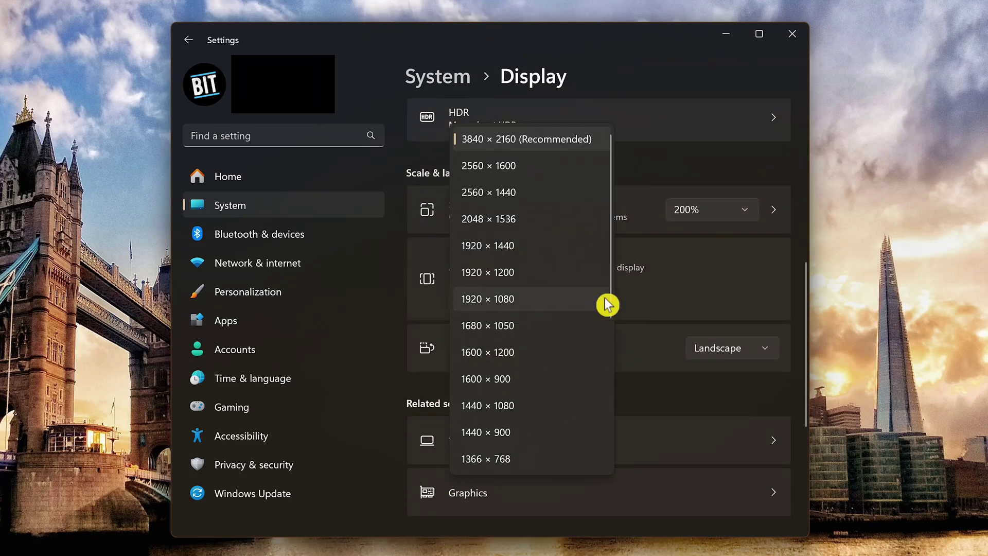
pyautogui.press('Escape')
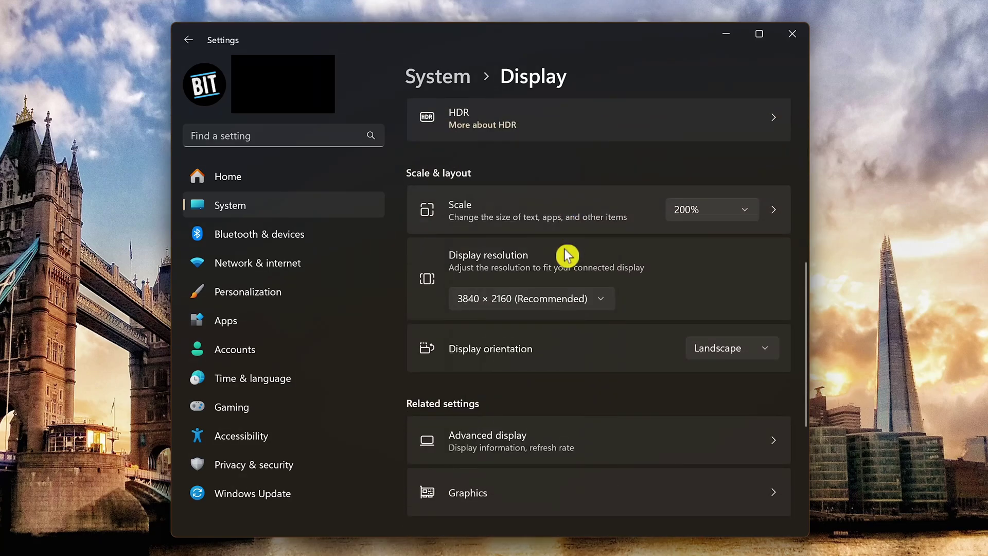
pyautogui.click(741, 221)
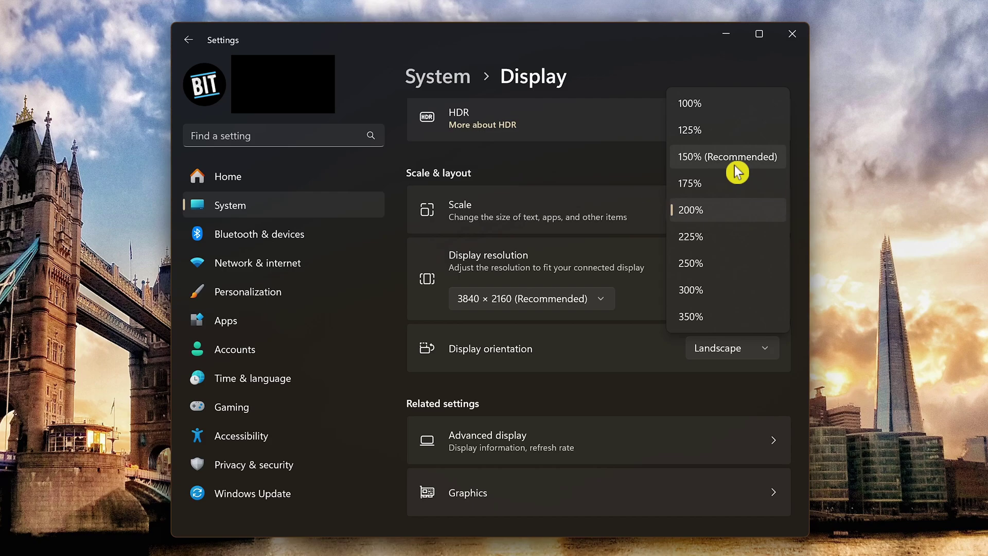
pyautogui.click(729, 216)
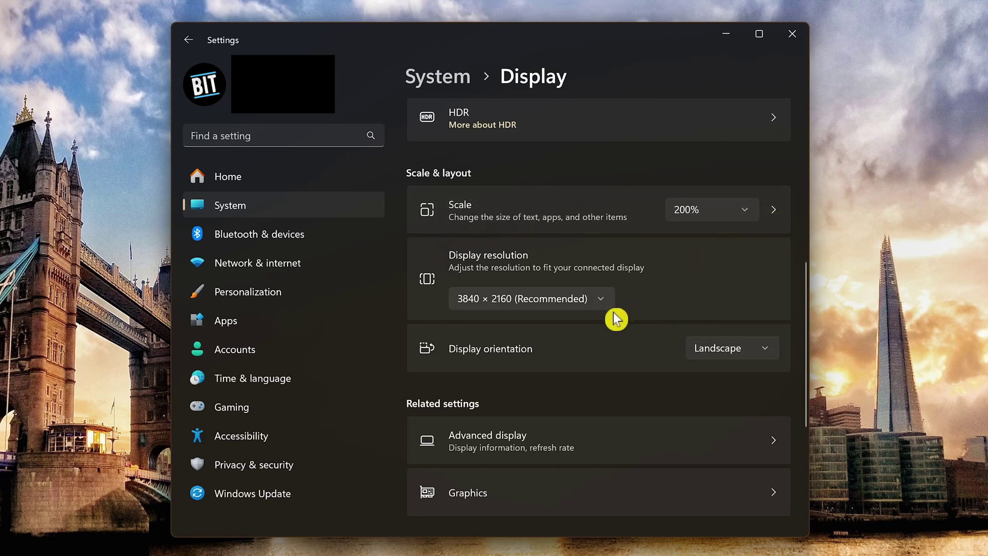
pyautogui.click(583, 443)
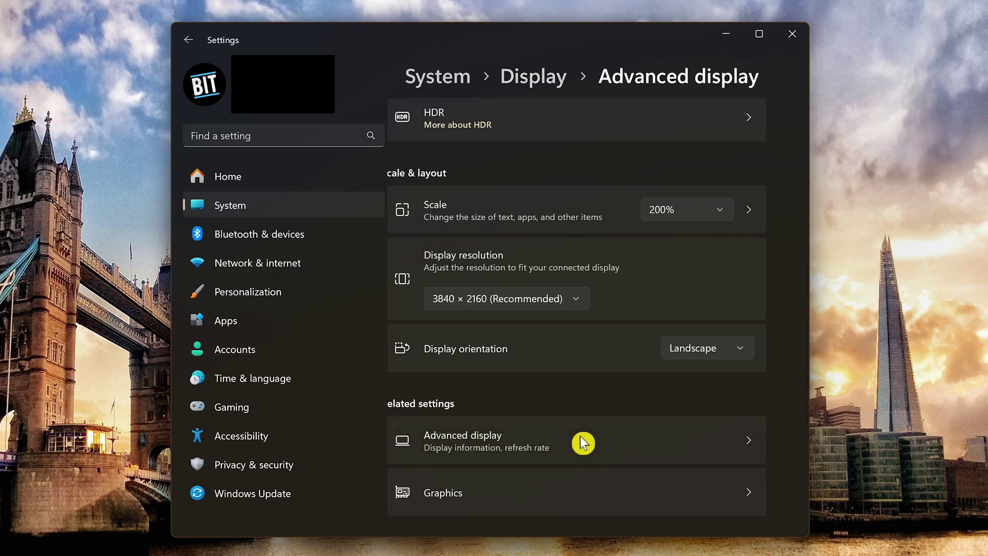
pyautogui.click(744, 405)
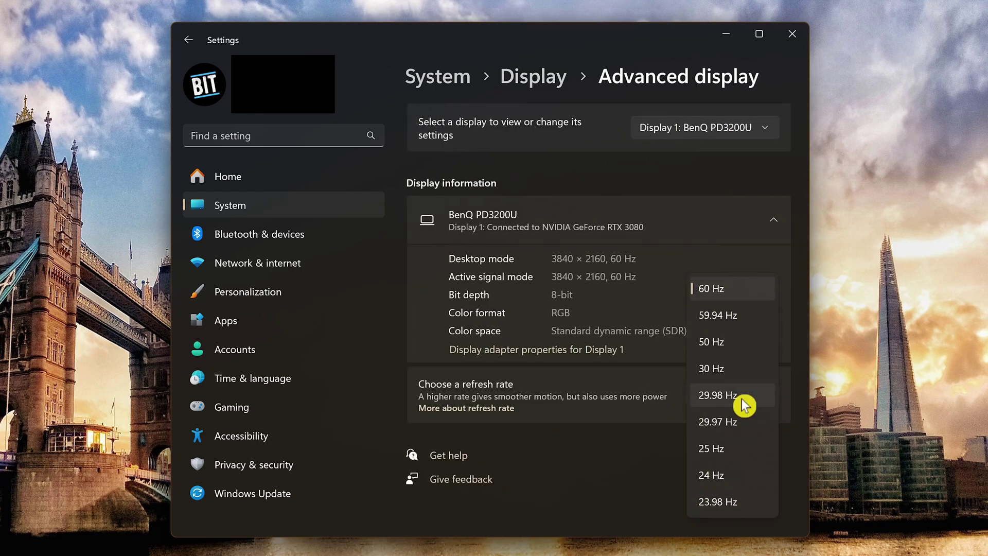
pyautogui.click(738, 291)
pyautogui.hotkey('alt', 'Left')
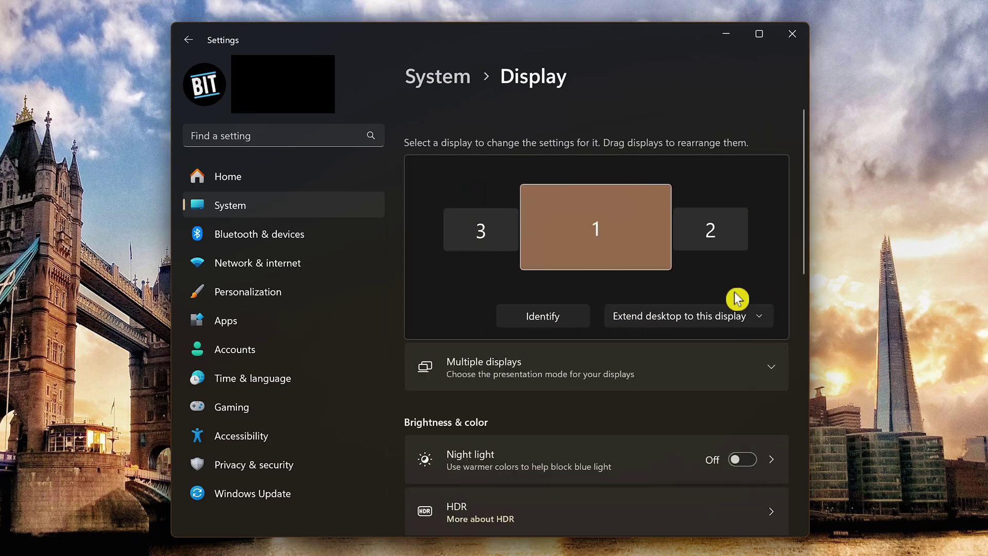
# Set Microsoft Store's graphics preference to High performance (NVIDIA GeForce RTX 3080) and save it
pyautogui.scroll(-5, 737, 298)
pyautogui.scroll(-3, 737, 298)
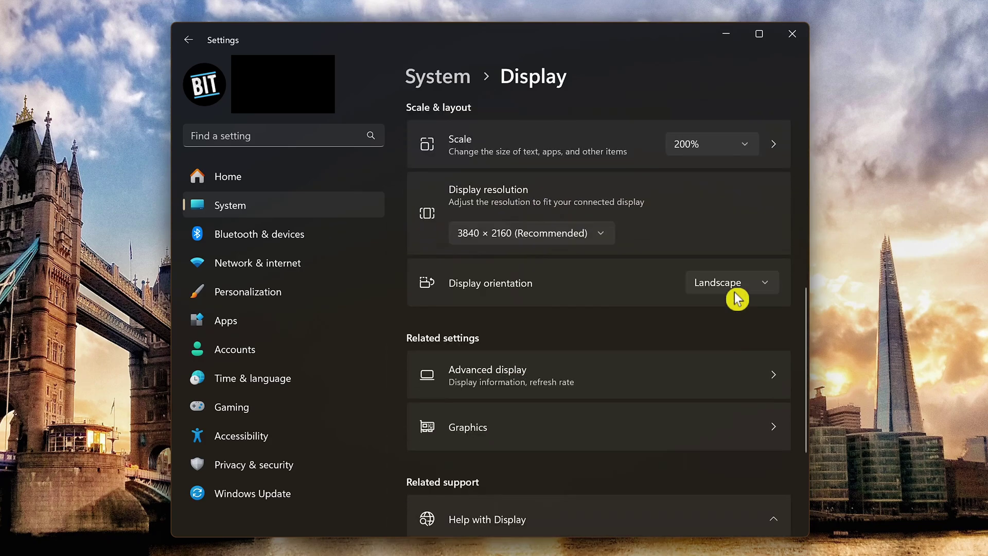
pyautogui.click(561, 437)
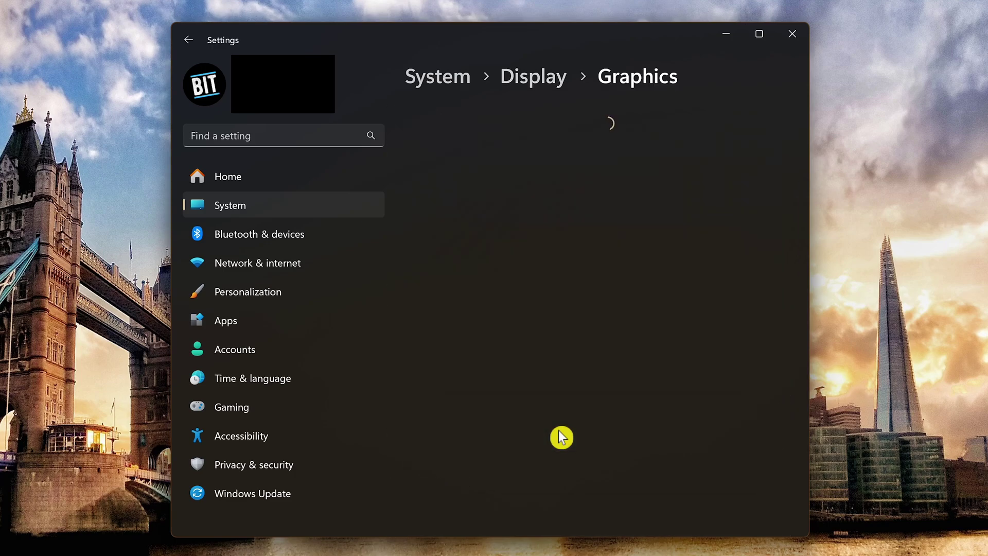
pyautogui.scroll(-6, 563, 437)
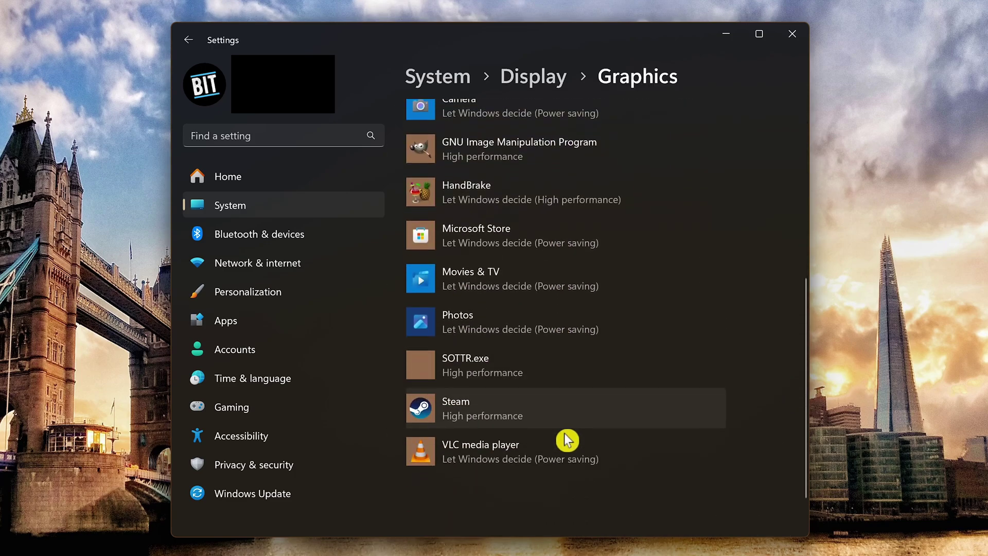
pyautogui.scroll(1, 566, 438)
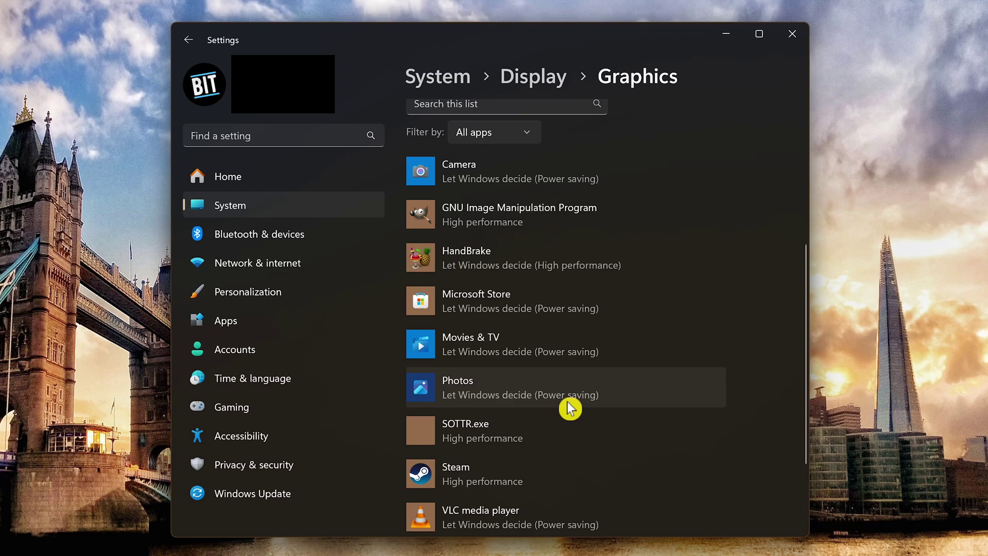
pyautogui.click(573, 302)
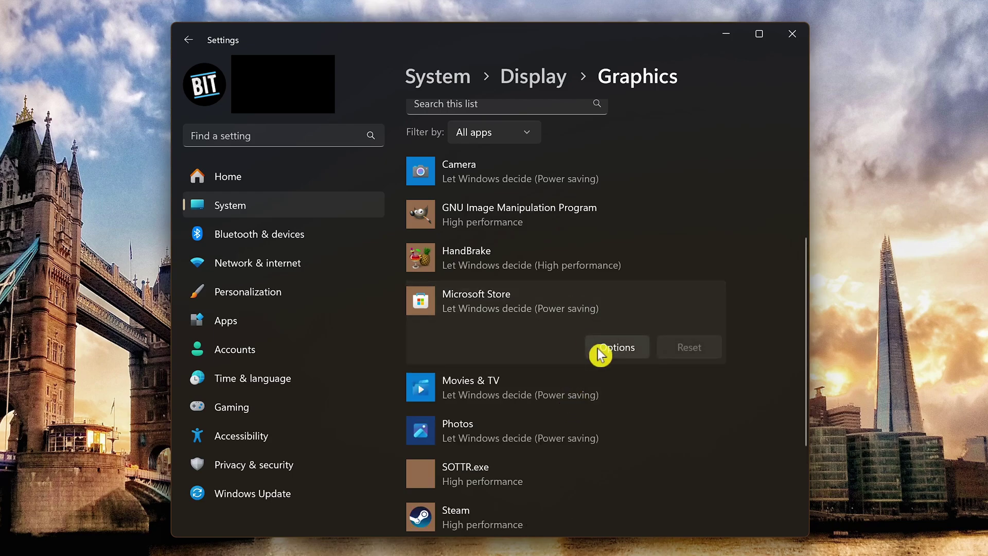
pyautogui.click(600, 353)
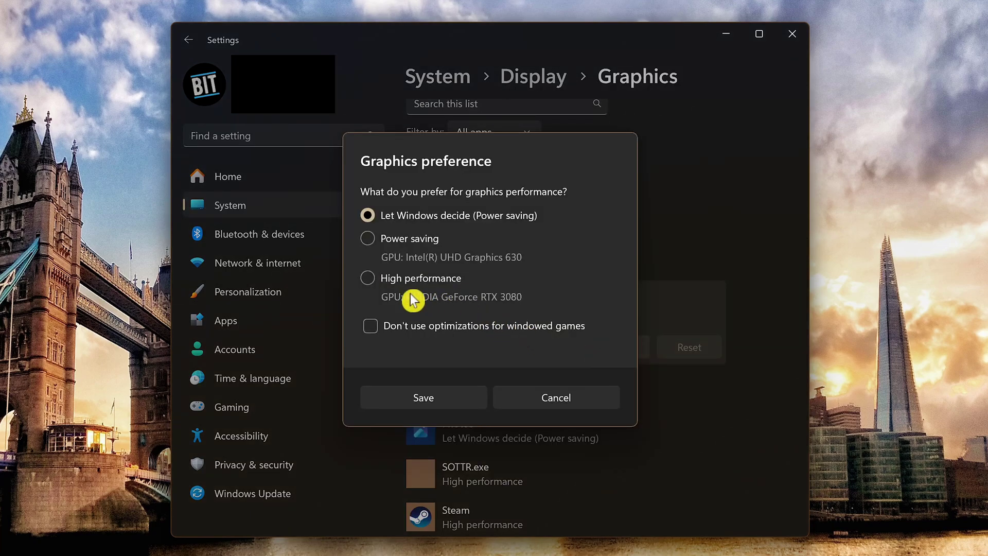
pyautogui.click(367, 280)
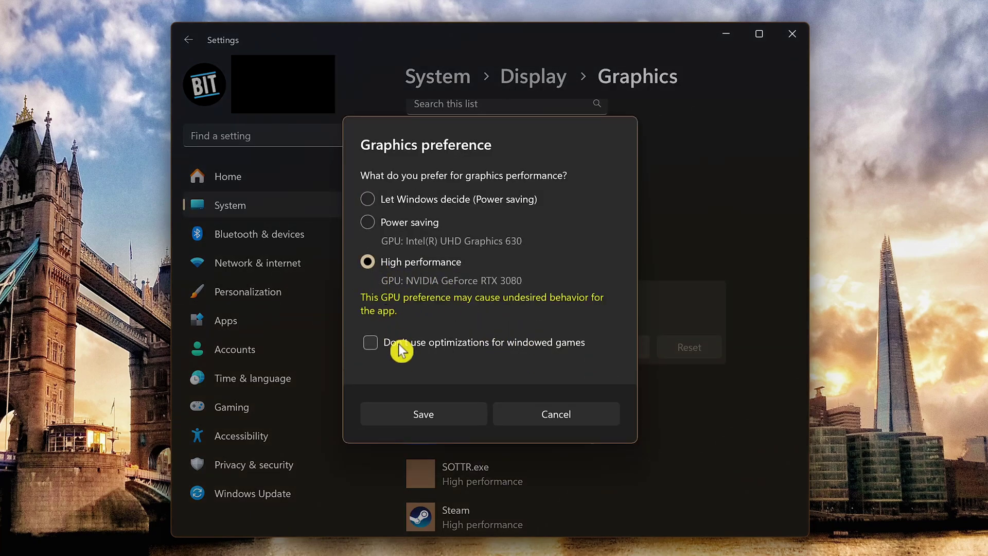
pyautogui.click(420, 419)
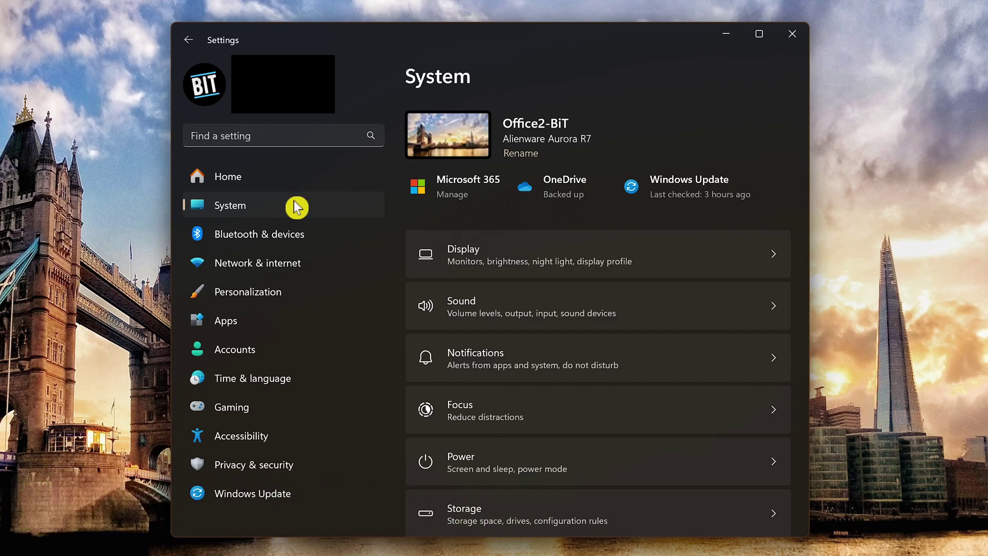
# Go to Bluetooth & devices and bring up the Mouse page
pyautogui.click(318, 237)
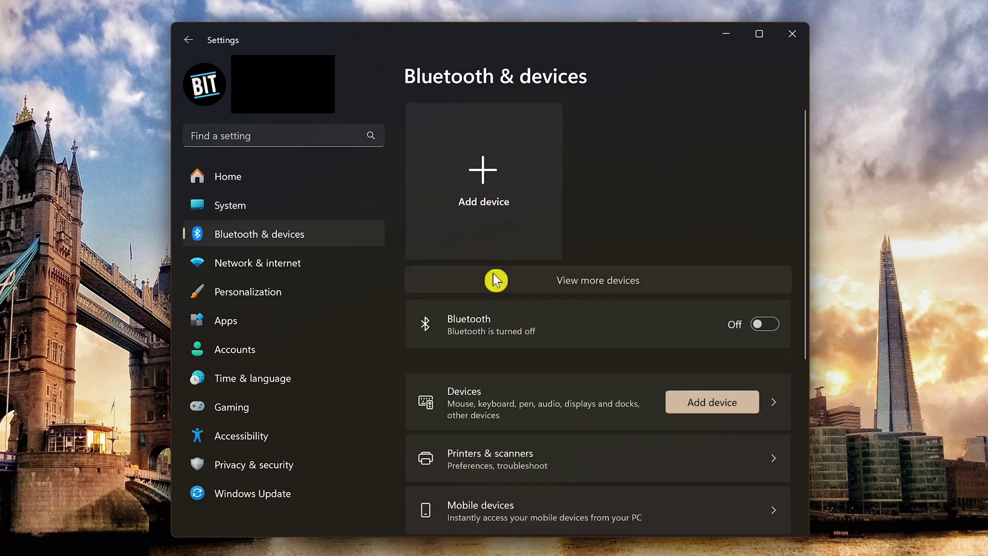
pyautogui.scroll(-5, 514, 283)
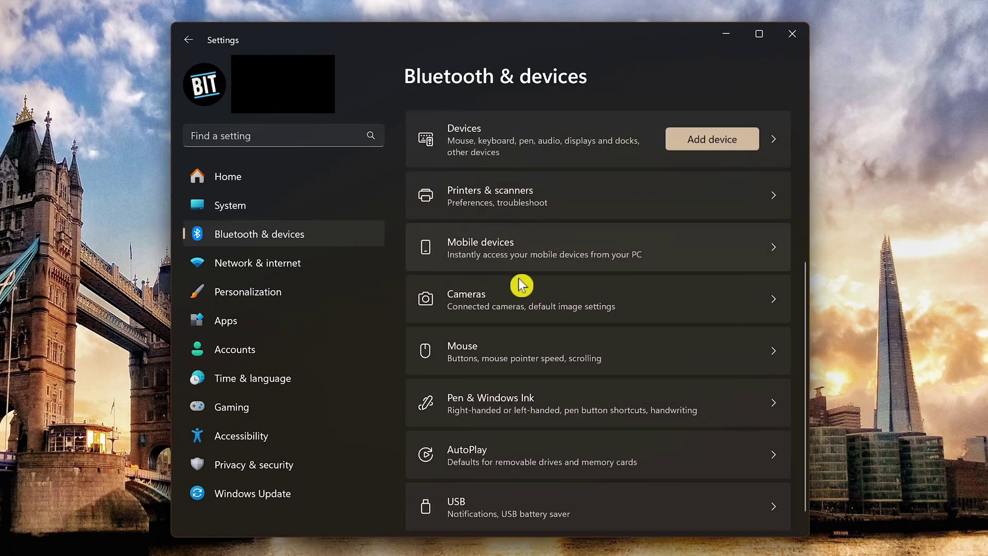
pyautogui.click(525, 343)
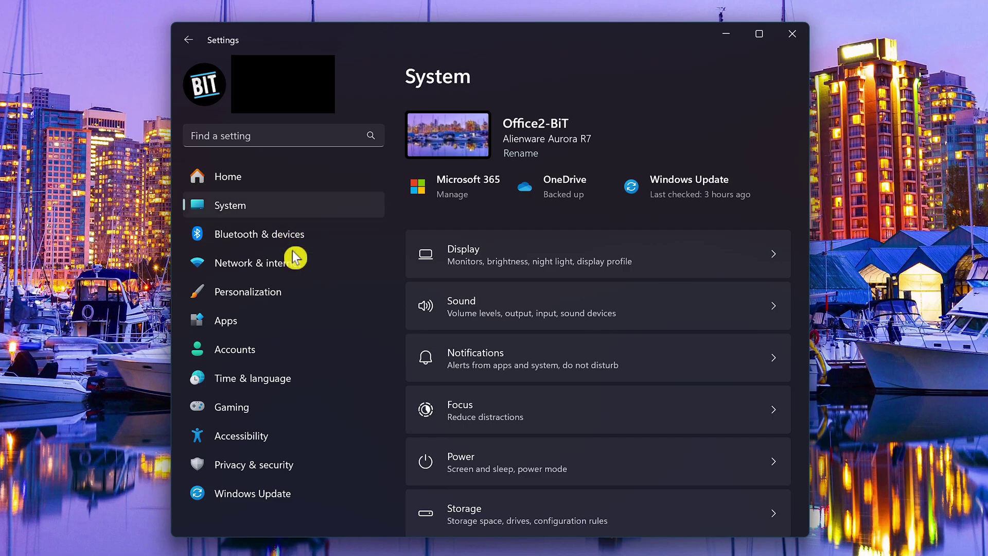
# Expand the list of available wireless networks under Network & internet > Wi-Fi
pyautogui.click(301, 269)
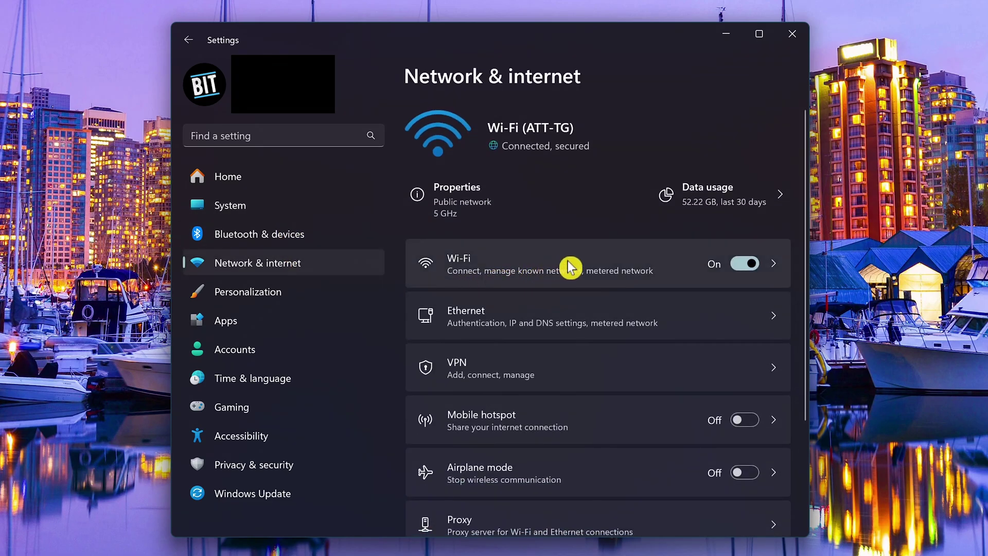
pyautogui.click(570, 267)
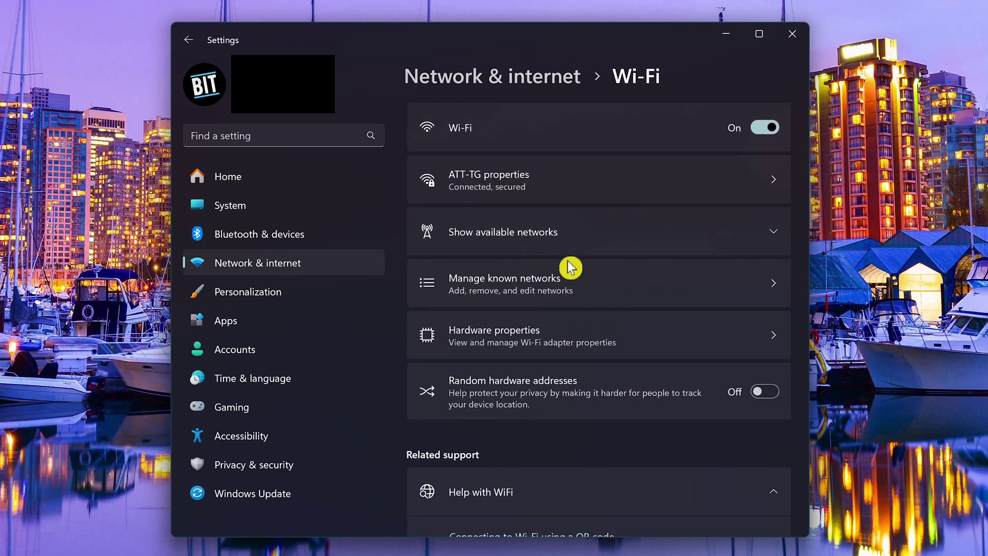
pyautogui.click(581, 235)
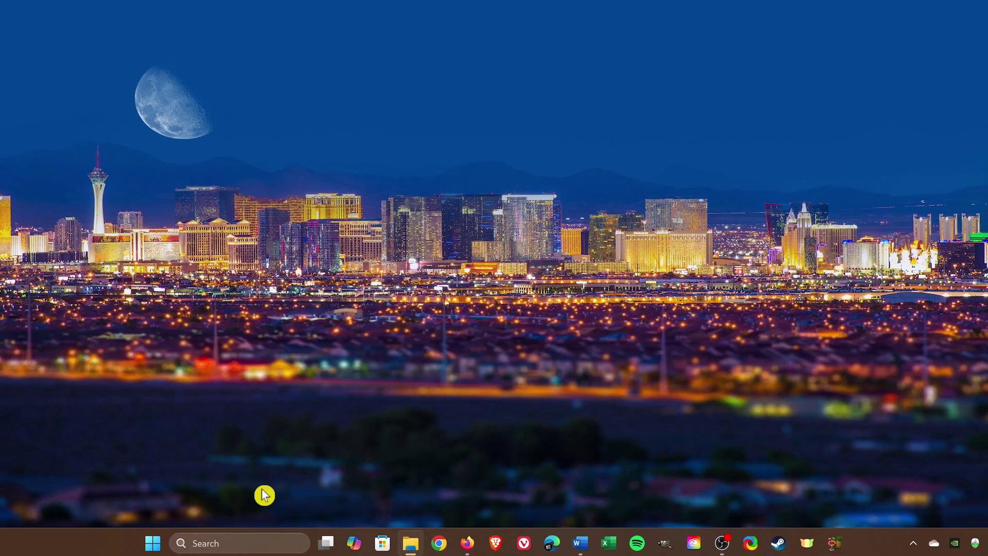
# Find Control Panel via search and reveal Power Options' additional plans, including Ultimate Performance
pyautogui.click(247, 543)
pyautogui.write('cont')
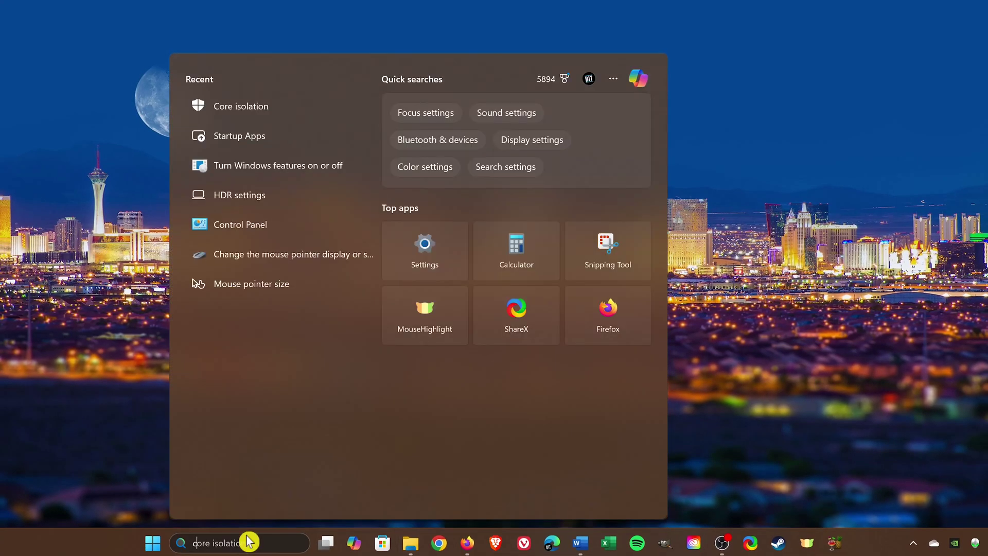
pyautogui.write('rol panel')
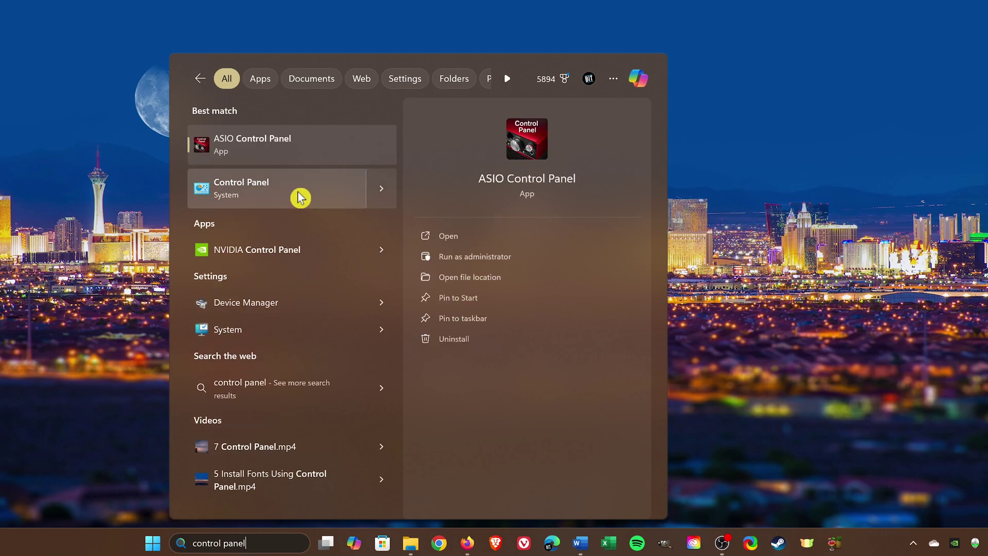
pyautogui.click(301, 197)
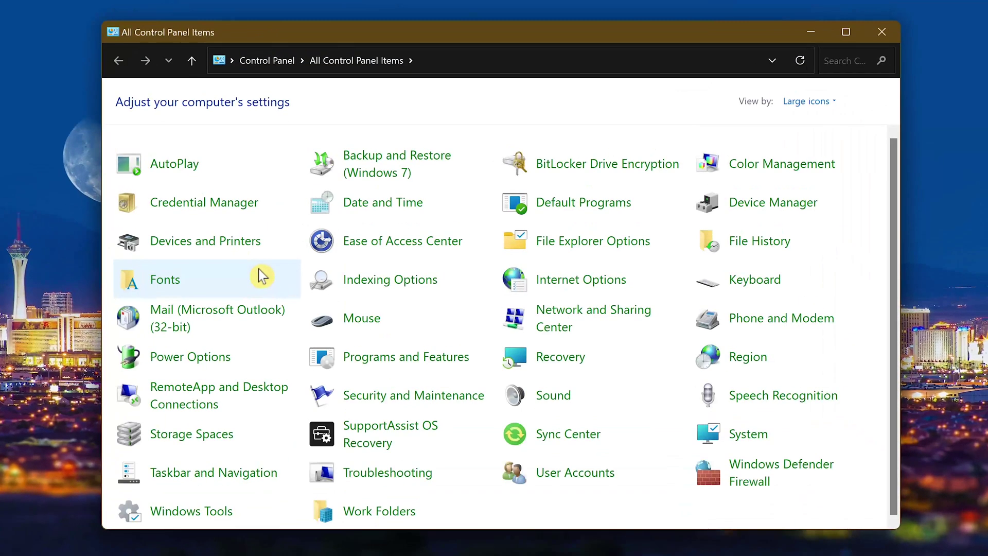
pyautogui.click(216, 357)
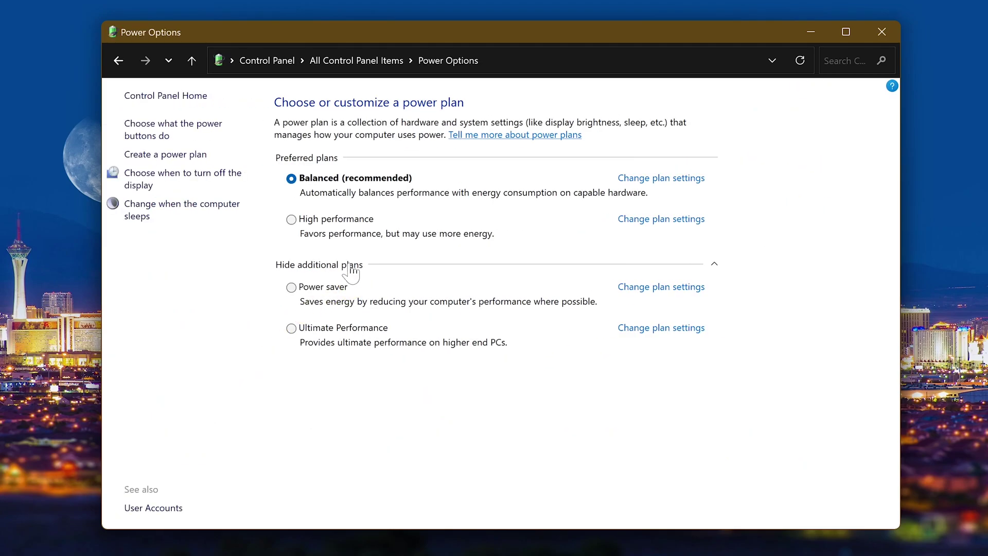
pyautogui.click(350, 270)
pyautogui.click(351, 270)
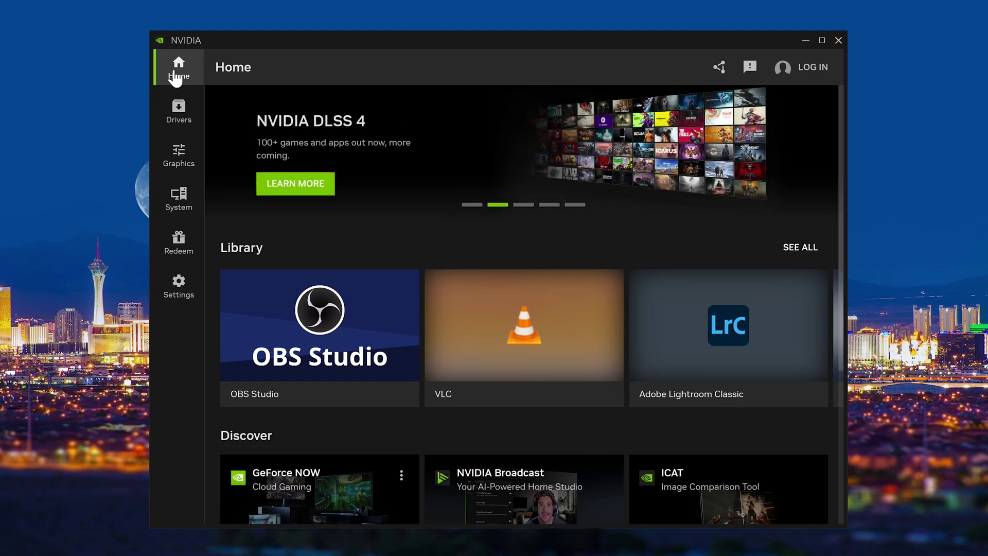
# Go to the Drivers page in the NVIDIA App
pyautogui.click(178, 109)
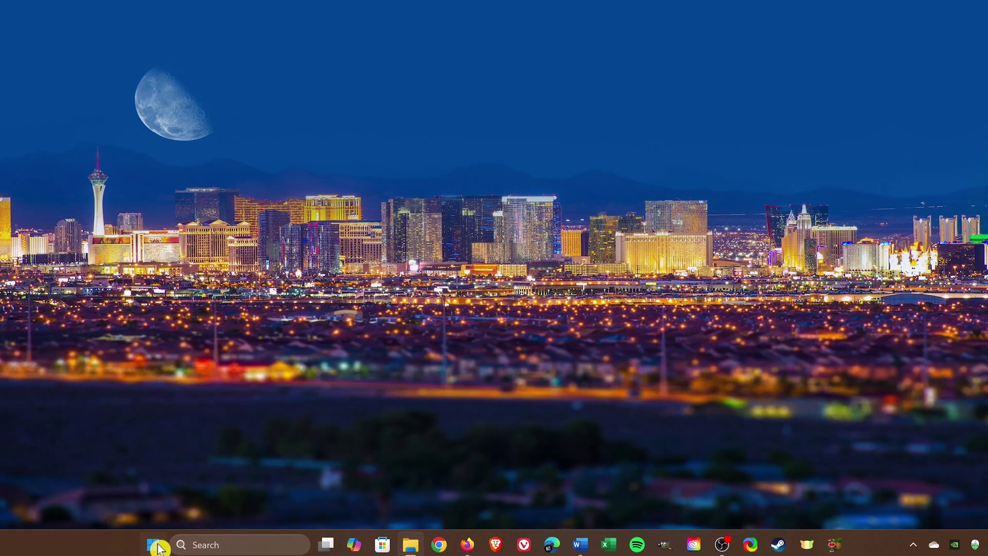
# Run an automatic driver search for Intel UHD Graphics 630 in Device Manager
pyautogui.rightClick(153, 544)
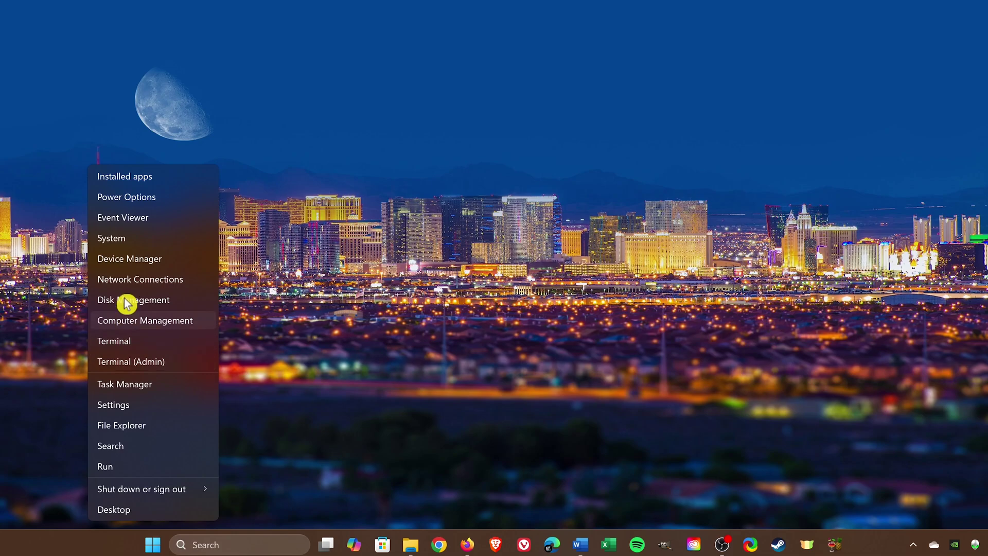
pyautogui.click(140, 265)
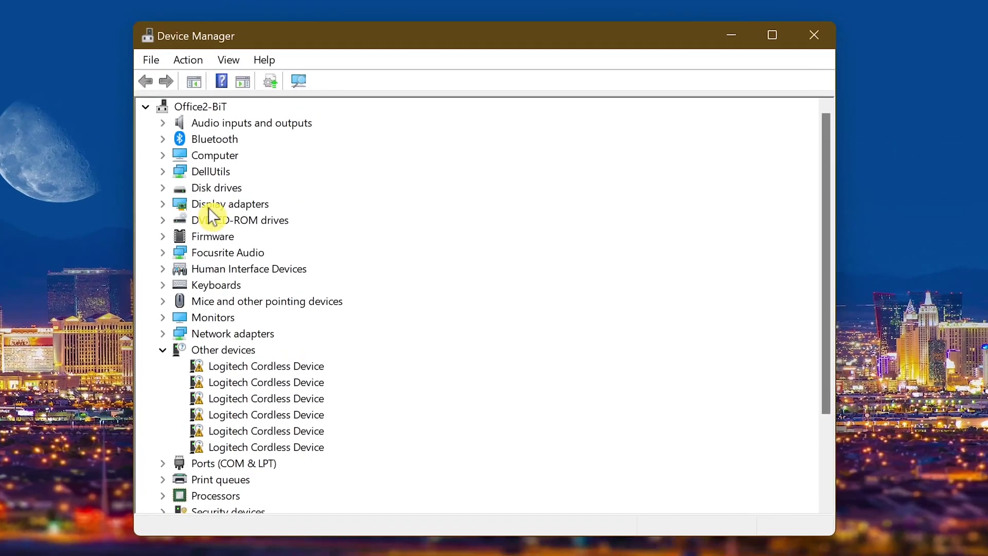
pyautogui.doubleClick(208, 205)
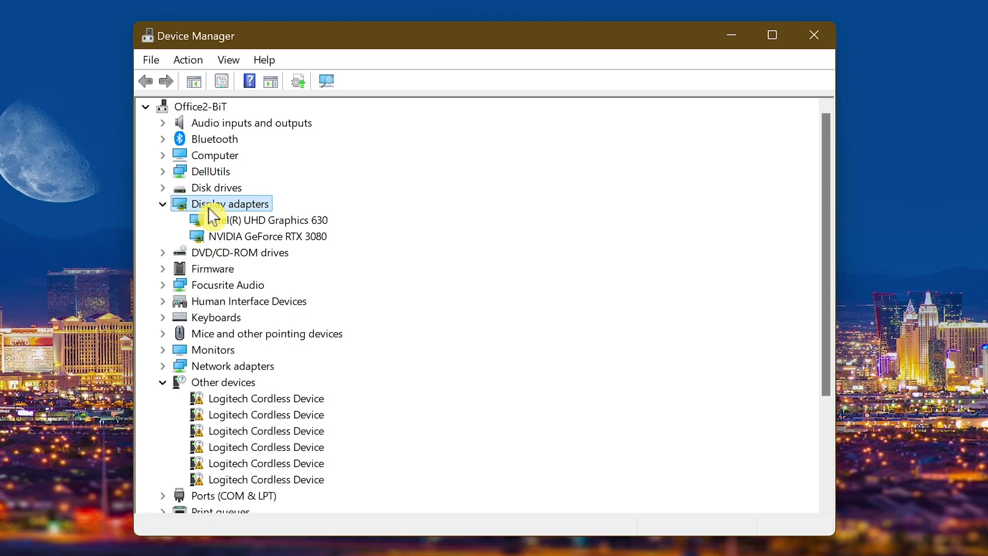
pyautogui.rightClick(245, 225)
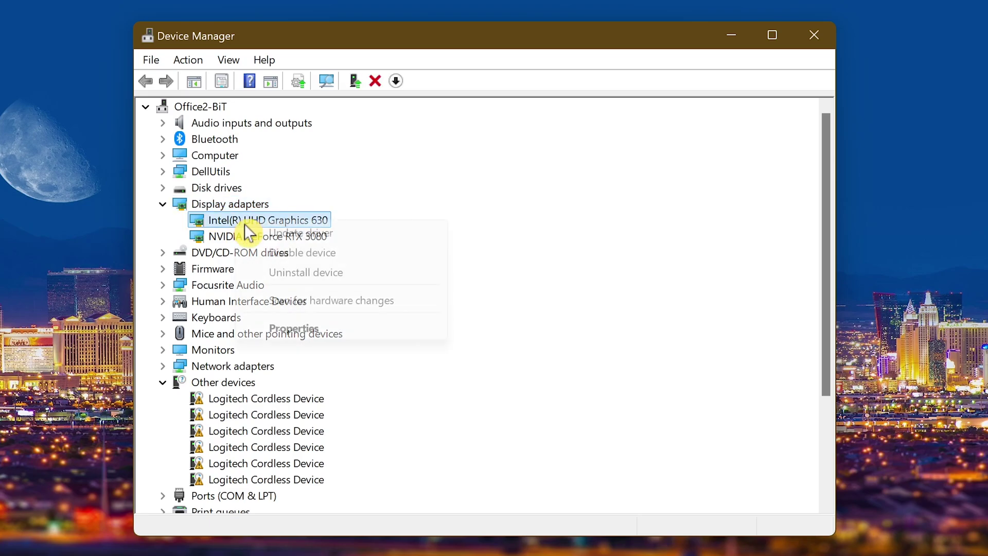
pyautogui.click(307, 234)
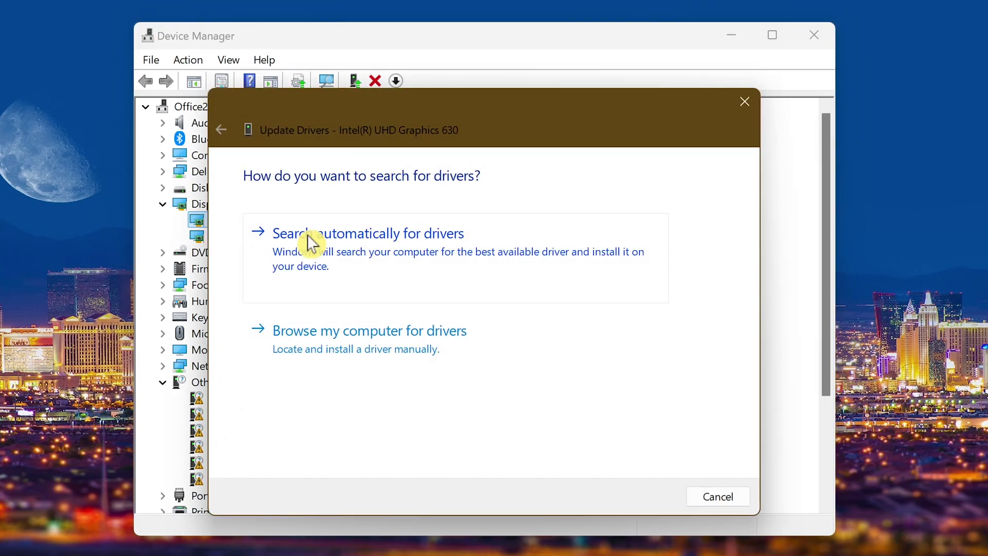
pyautogui.click(351, 251)
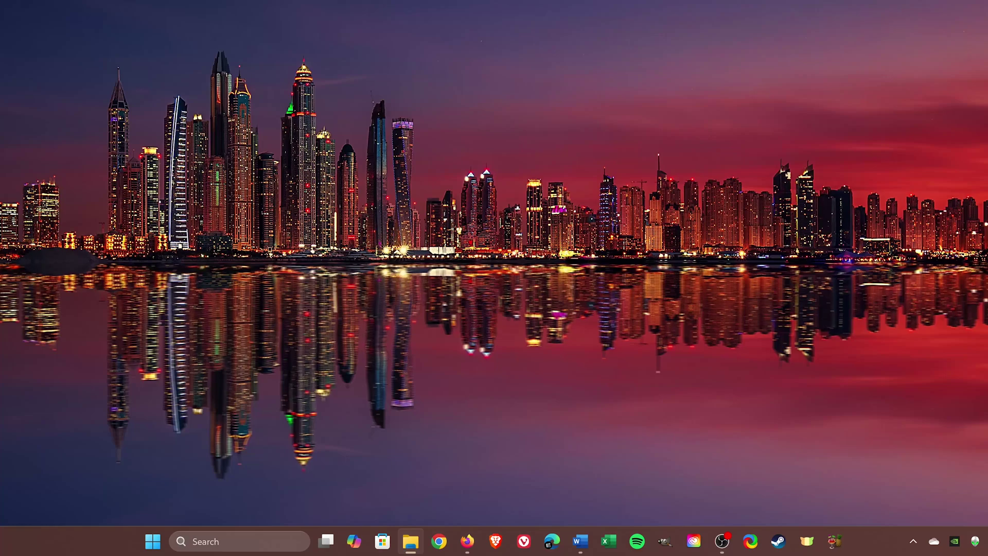
# Find Windows Features through search, uncheck Virtual Machine Platform, and confirm with OK
pyautogui.click(249, 547)
pyautogui.write('windows')
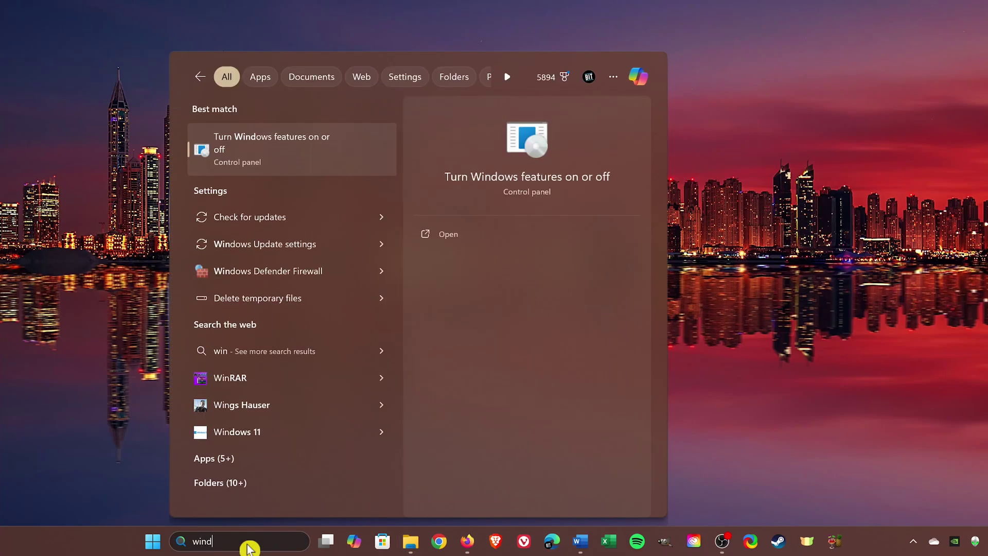
pyautogui.write(' Tooleatures')
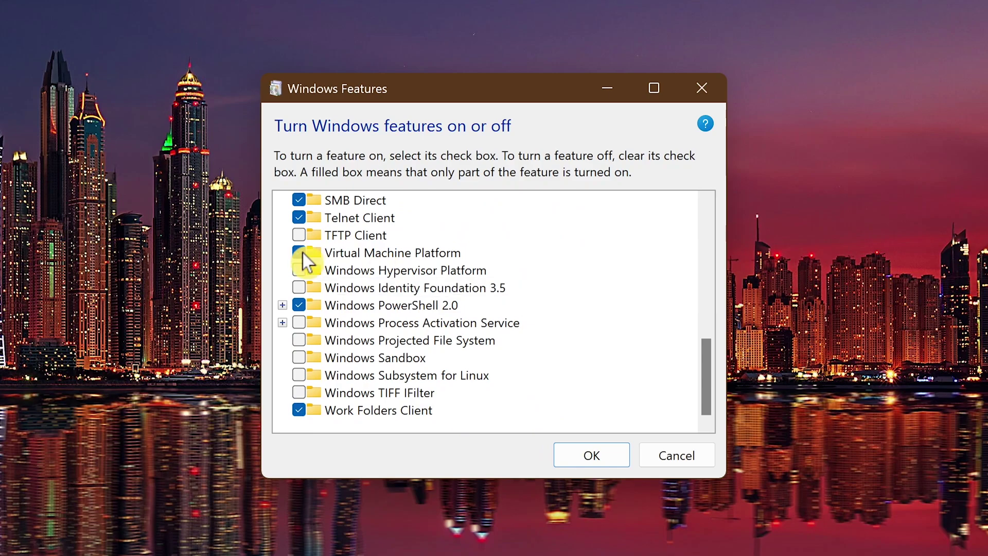
pyautogui.click(301, 253)
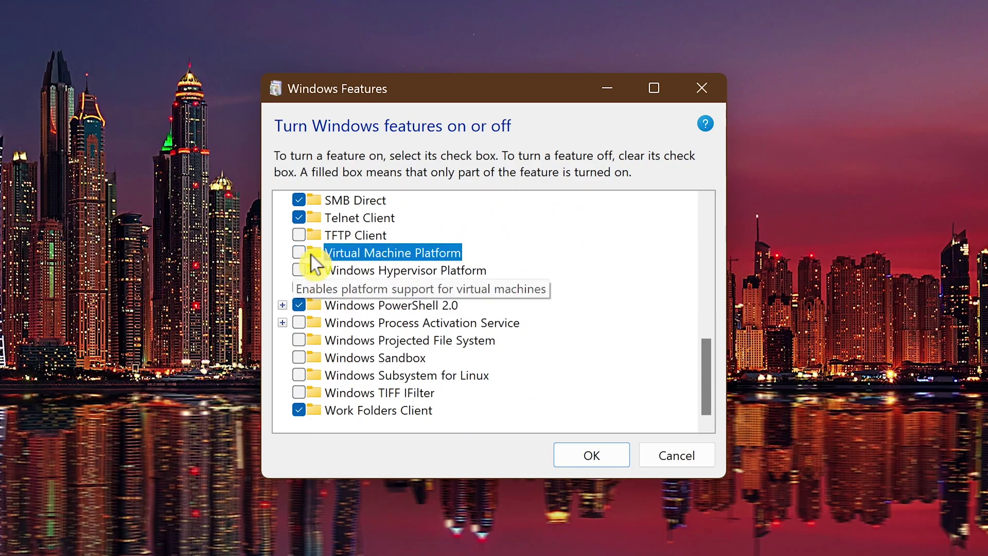
pyautogui.click(598, 458)
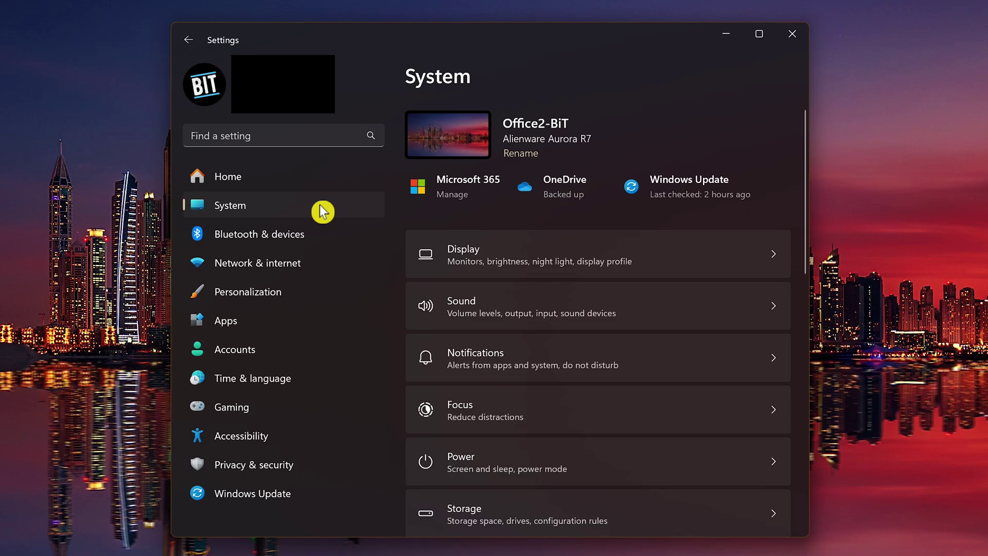
# Go to System > Display > Graphics and reach the Default graphics settings page
pyautogui.click(547, 260)
pyautogui.scroll(-10, 546, 258)
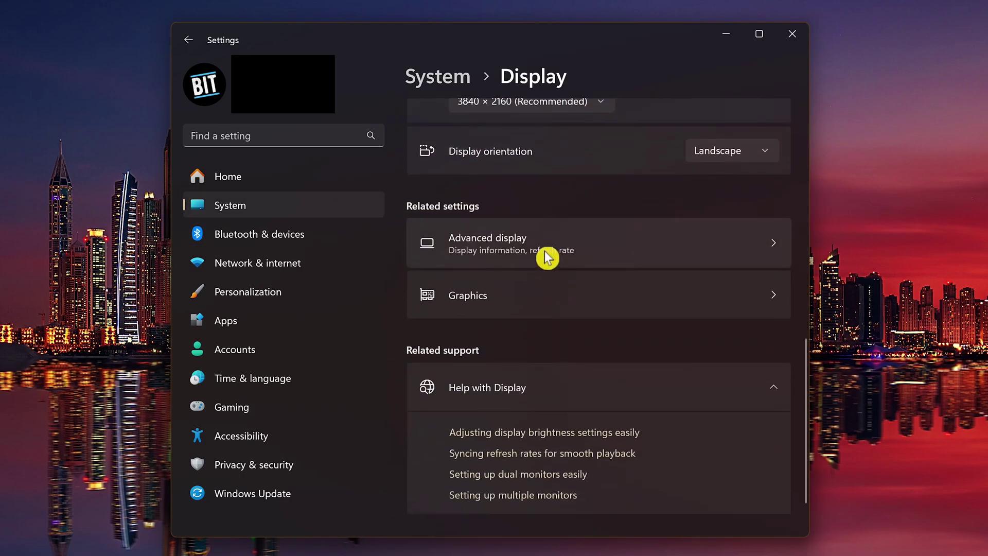
pyautogui.click(522, 298)
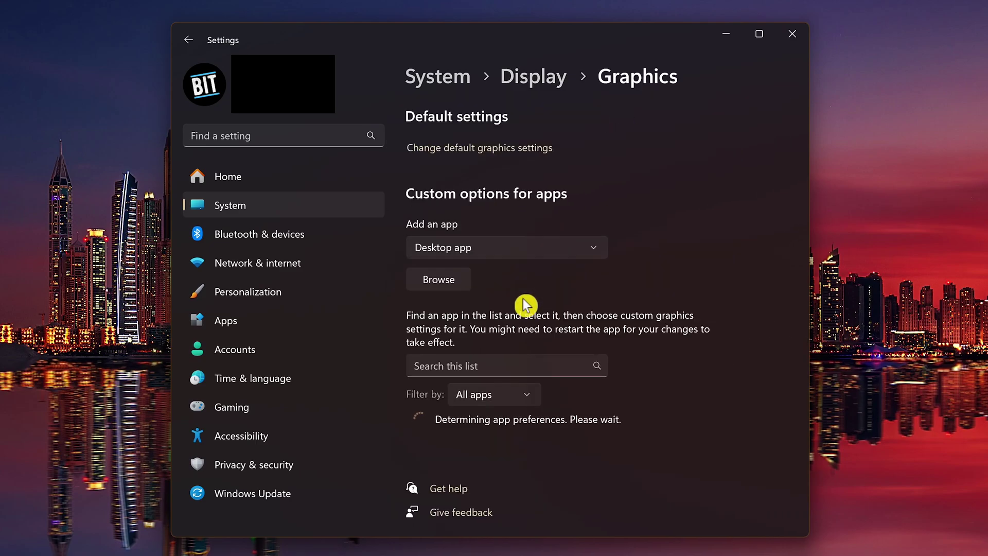
pyautogui.click(492, 154)
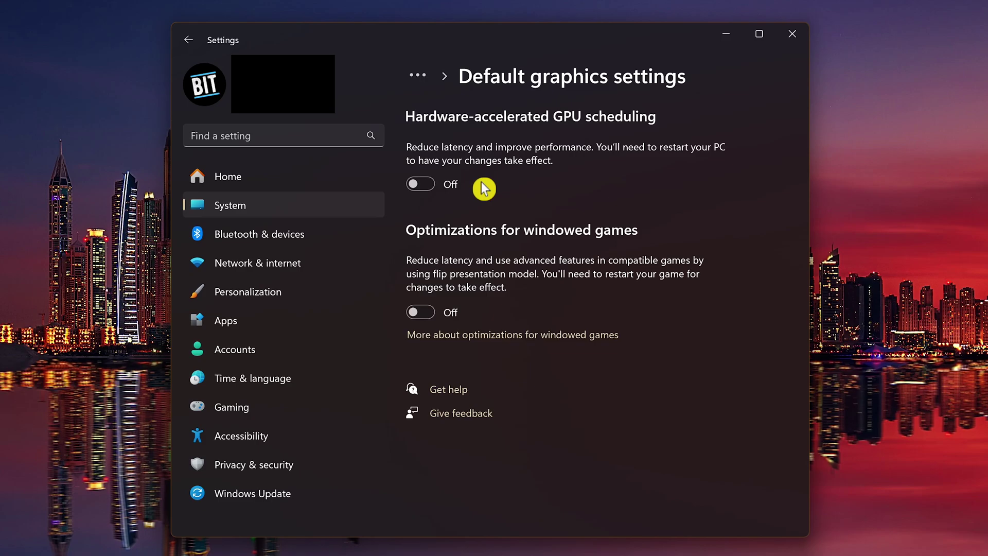
# Switch Hardware-accelerated GPU scheduling and Optimizations for windowed games both to On
pyautogui.click(425, 184)
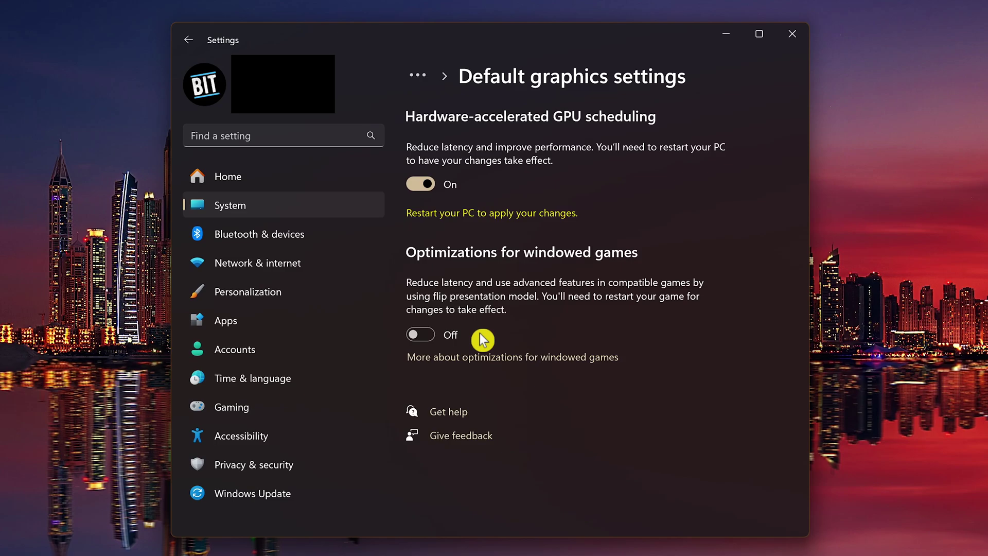
pyautogui.click(430, 338)
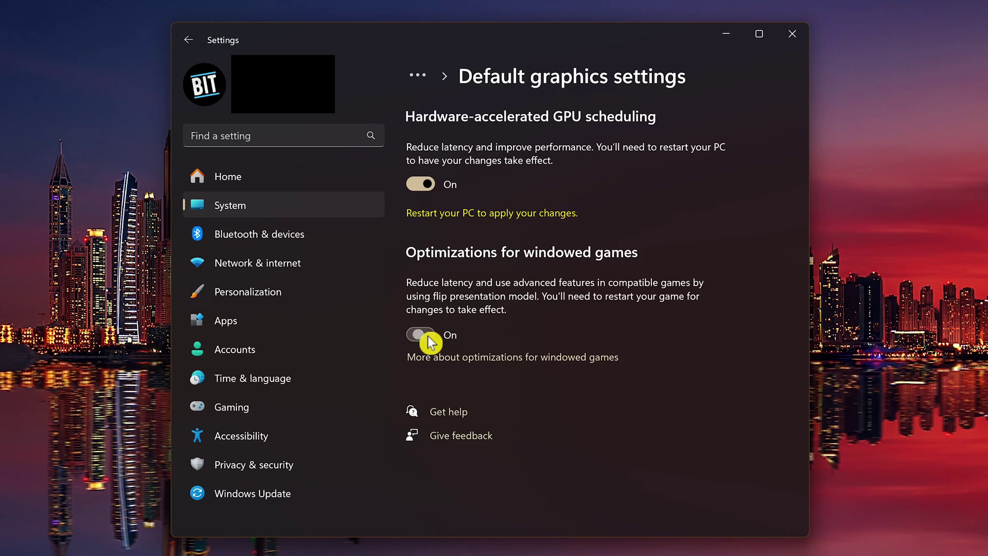